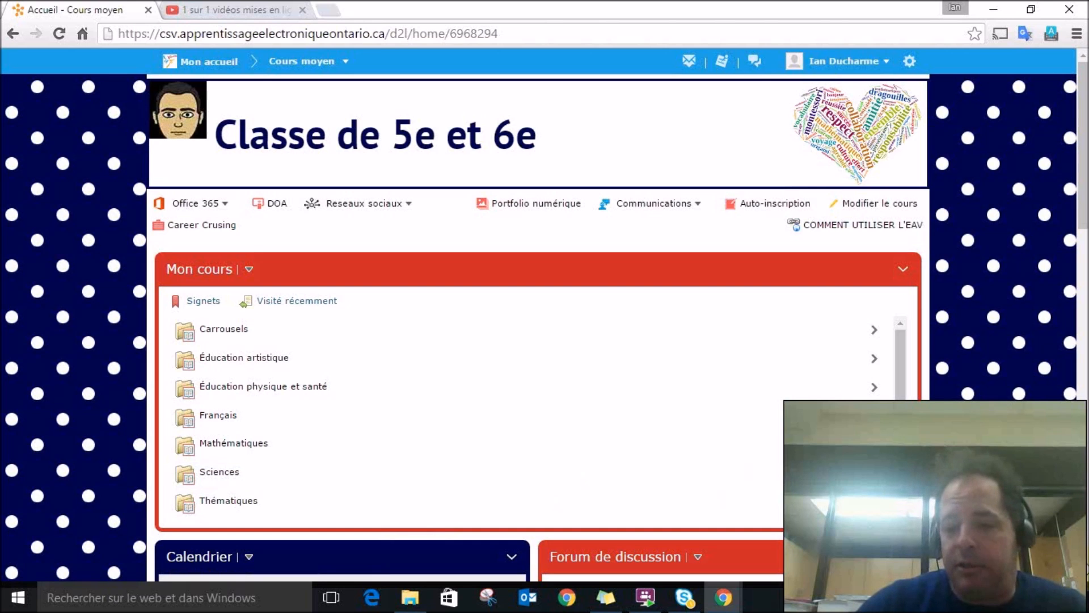
Open the FenetreImages page from the Photos module of the course content
scroll(538, 326, "down", 8)
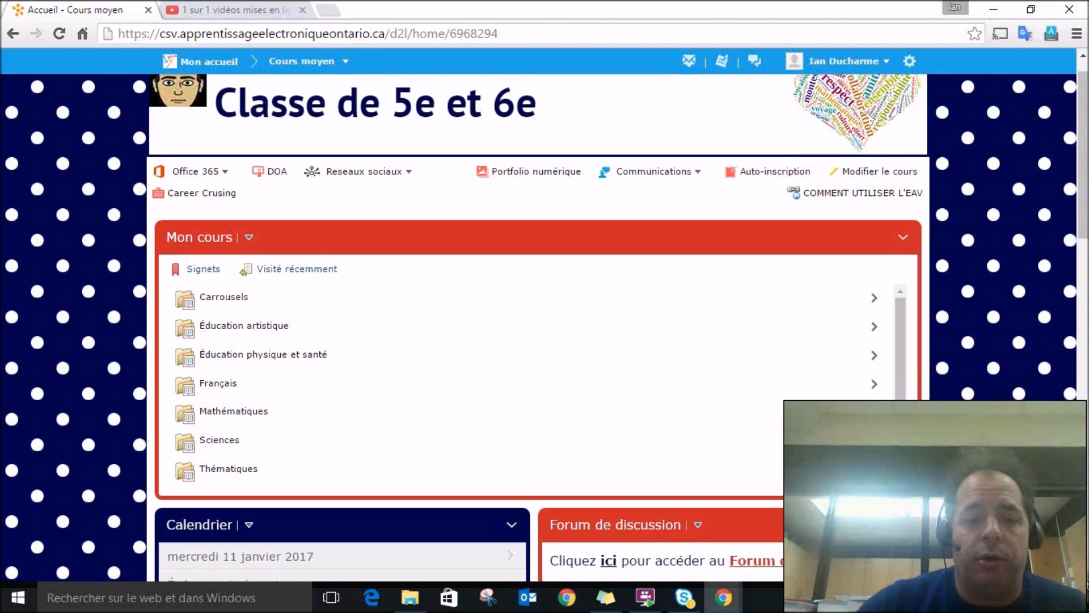
scroll(538, 327, "down", 1)
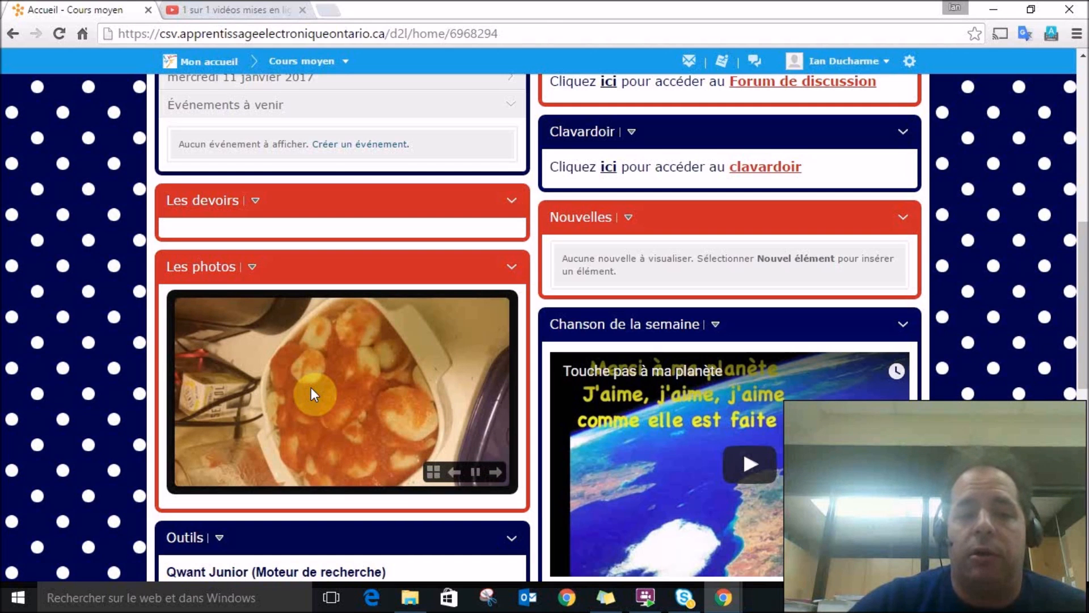
scroll(311, 389, "up", 5)
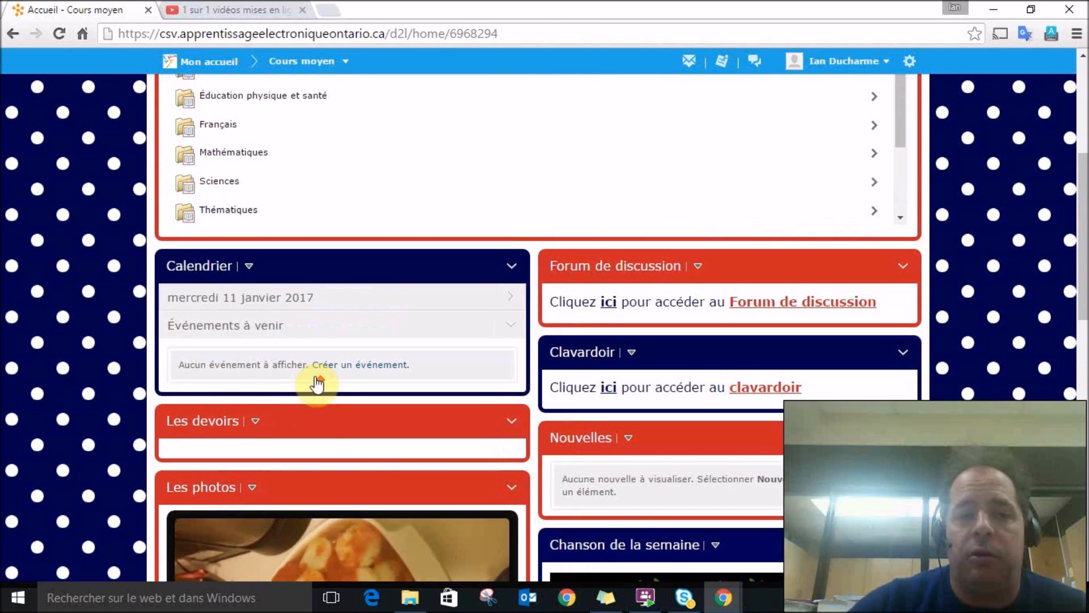
scroll(316, 381, "up", 5)
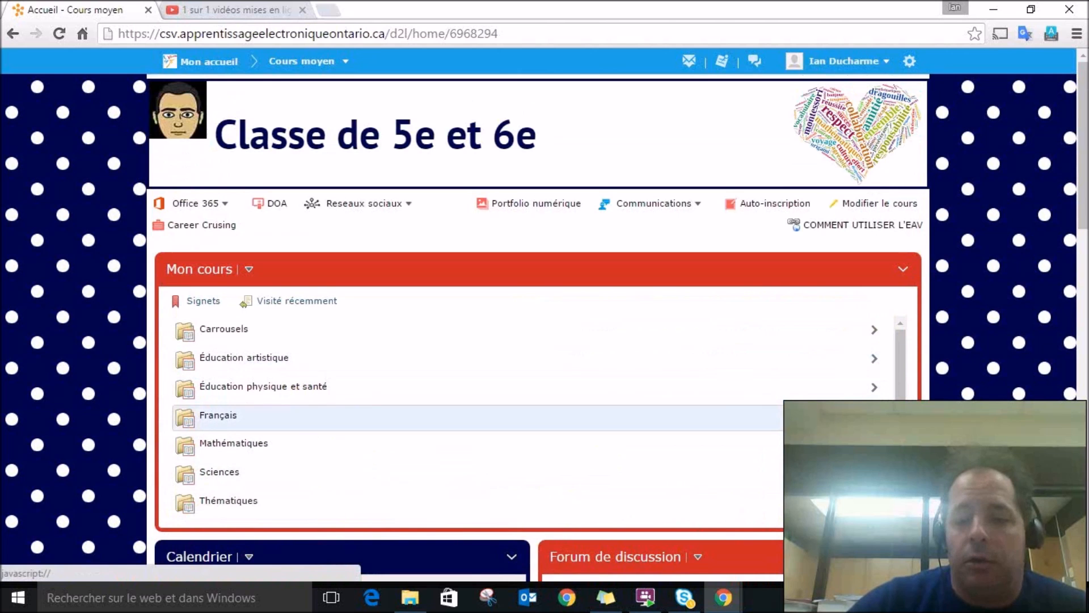
scroll(564, 486, "down", 4)
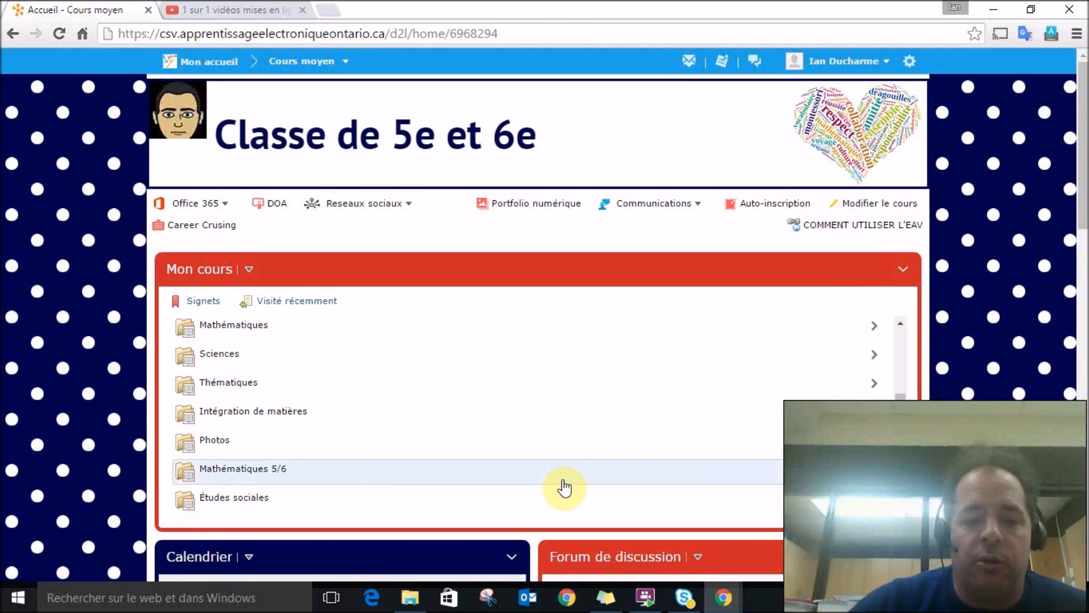
left_click(199, 444)
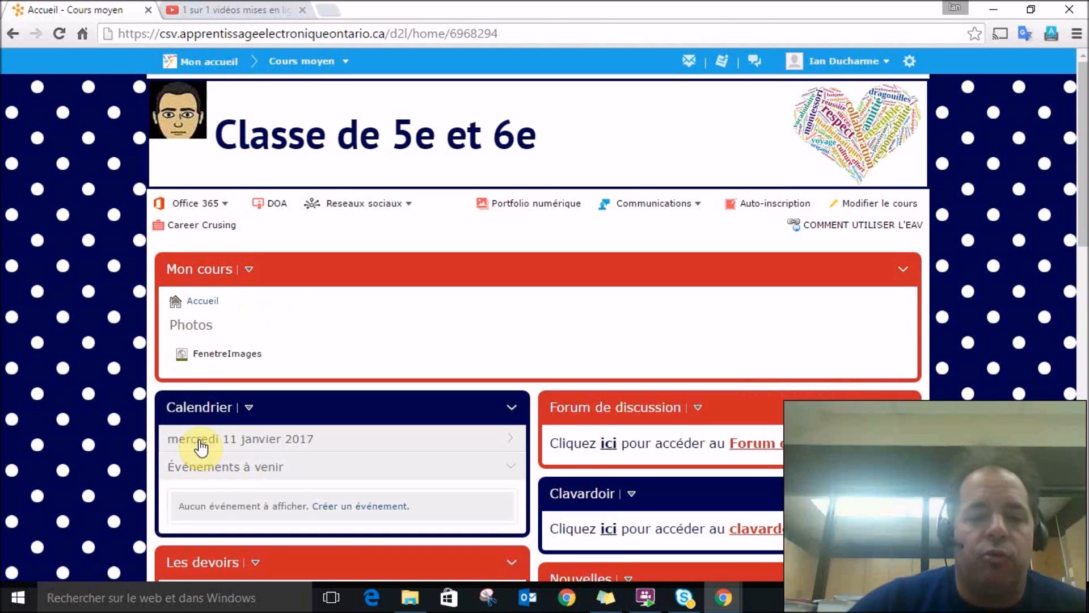
left_click(216, 356)
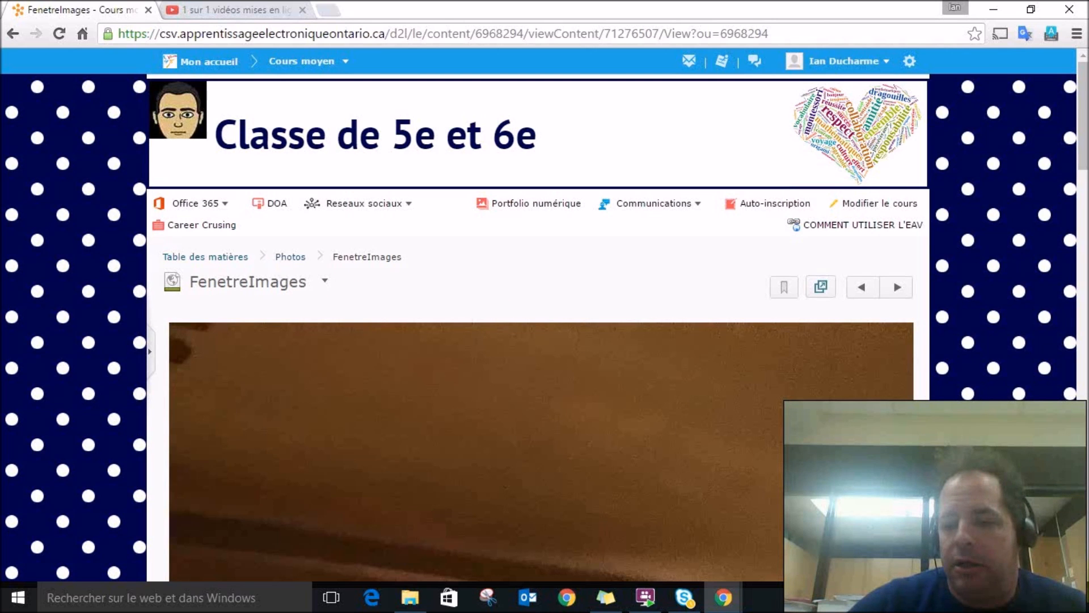
Review the FenetreImages page's photos and open its HTML file for editing
scroll(539, 340, "down", 4)
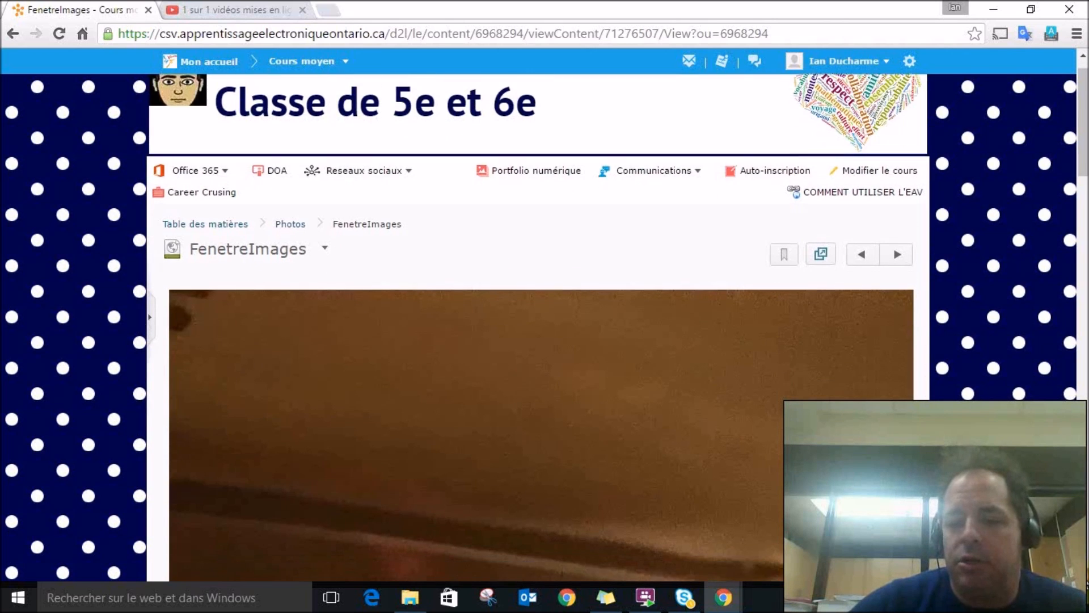
scroll(542, 328, "down", 5)
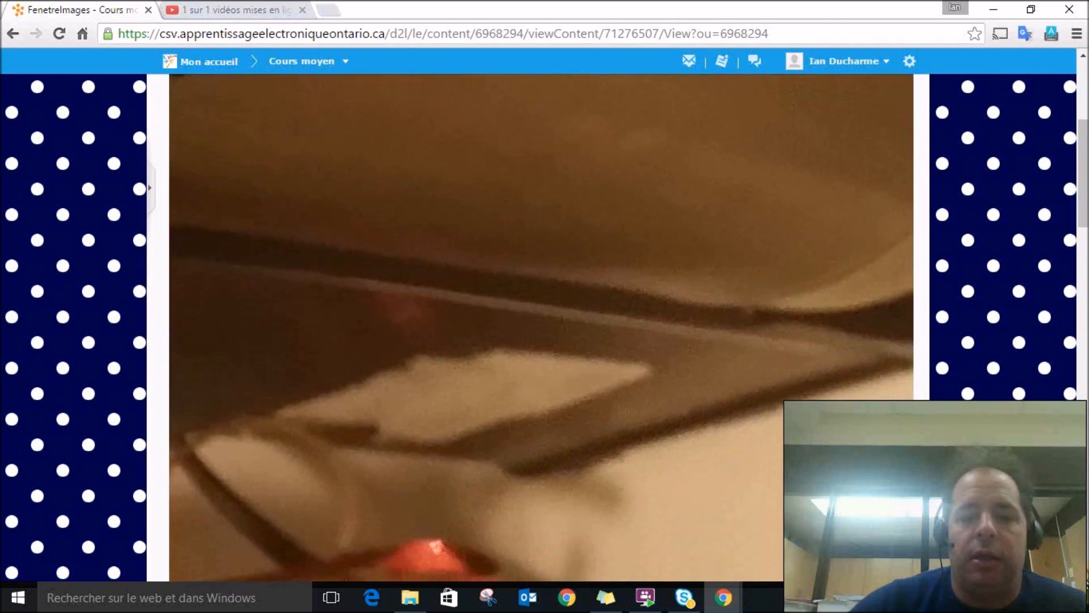
scroll(541, 328, "down", 4)
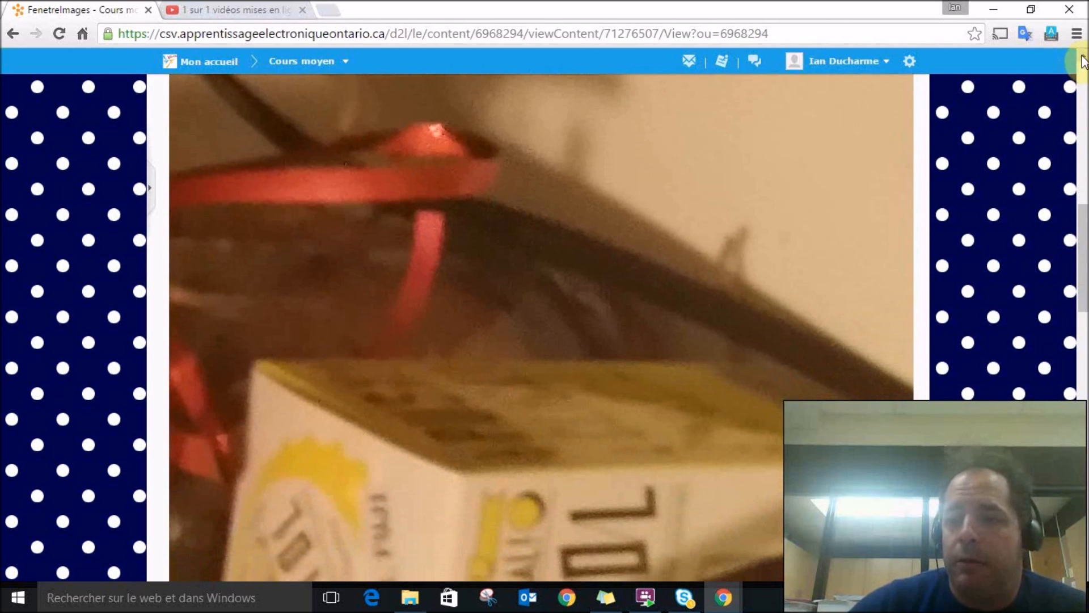
scroll(1083, 59, "up", 9)
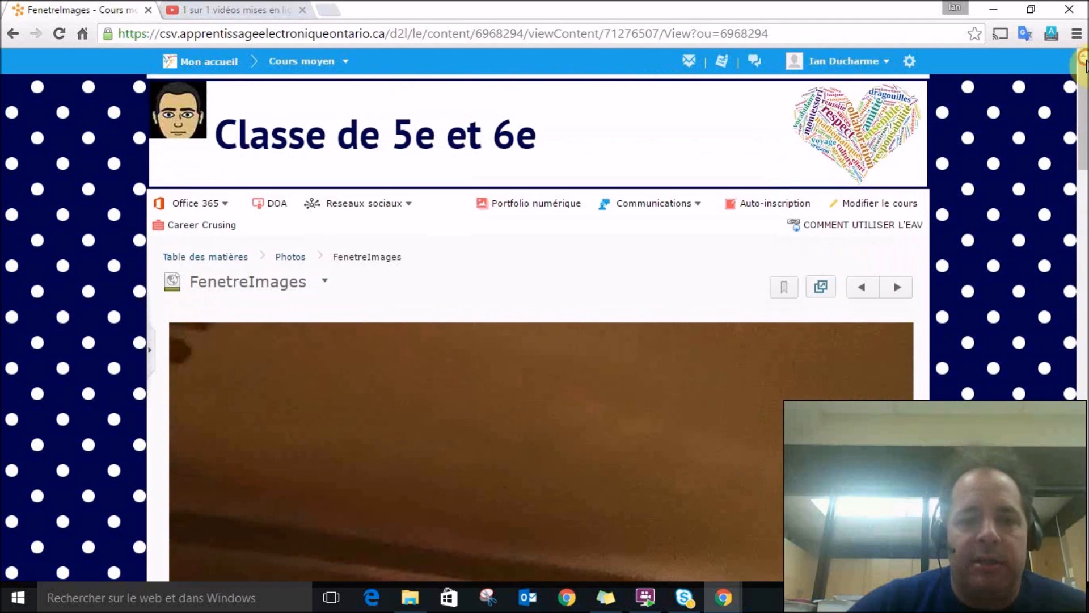
left_click(324, 283)
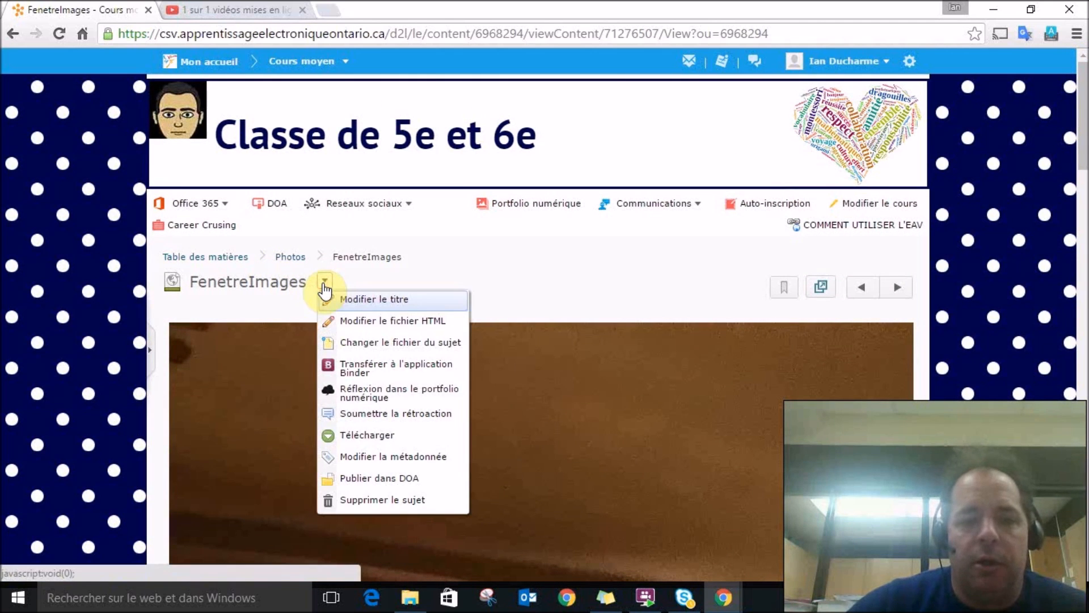
left_click(356, 321)
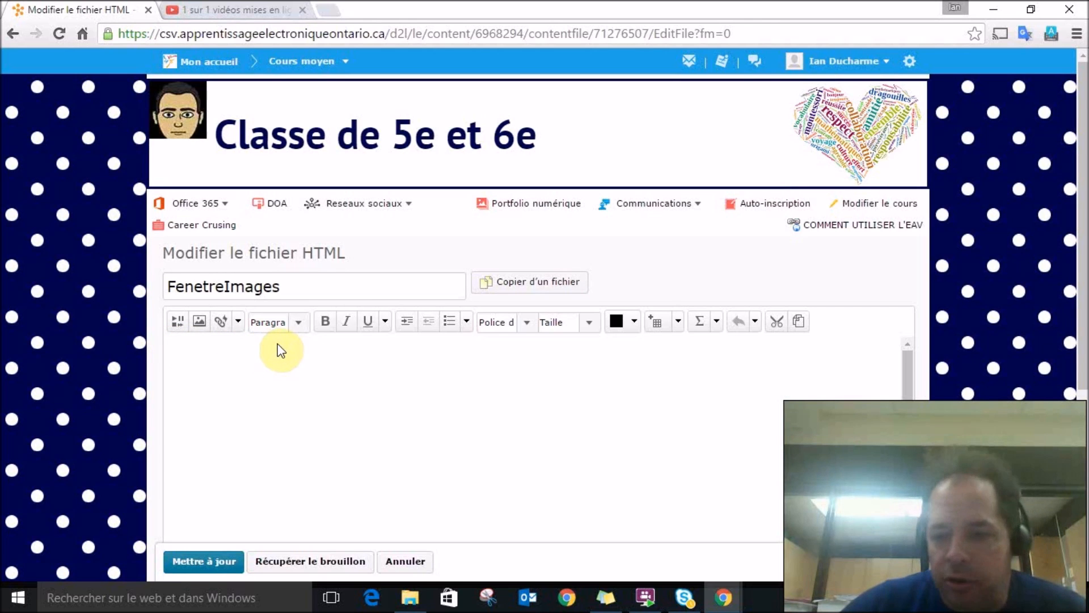
Start adding an image to the page and upload 2014-11-21 08.19.52.jpg from the computer's Chargements appareil photo folder
left_click(199, 321)
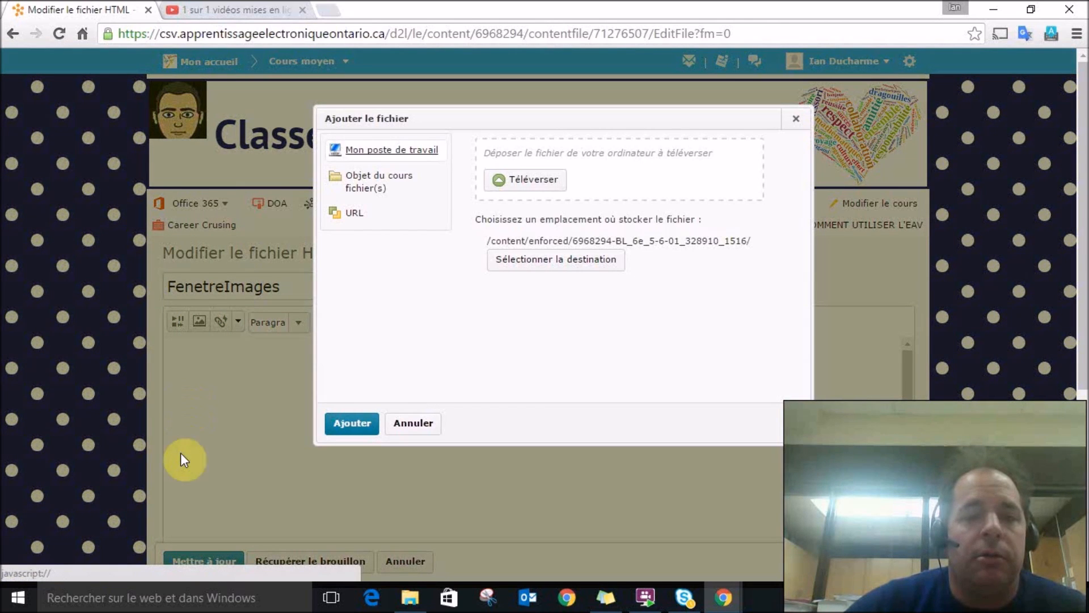
left_click(528, 181)
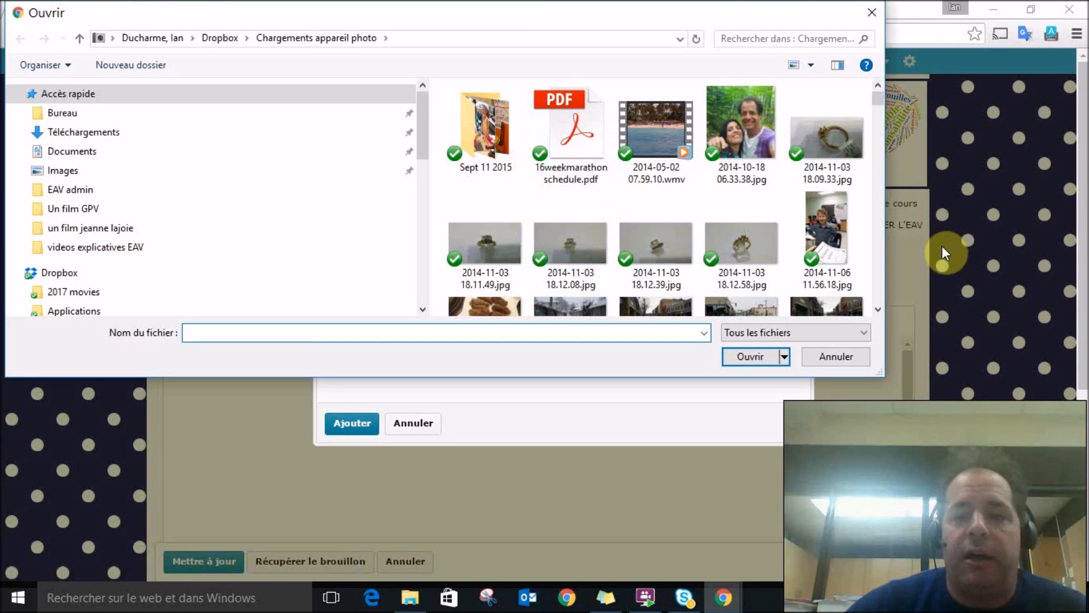
left_click(878, 309)
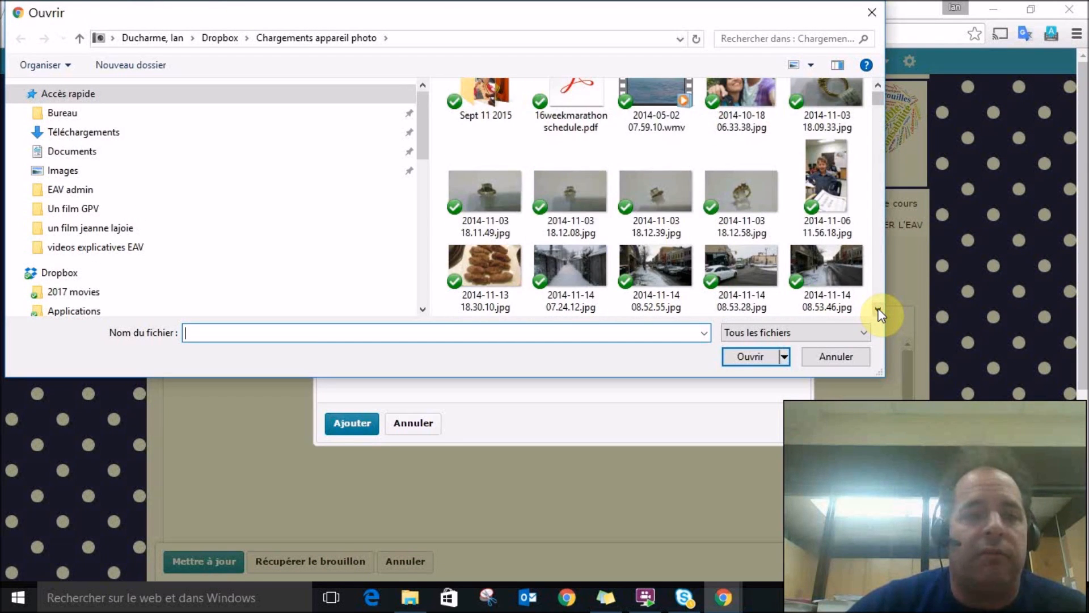
left_click(878, 310)
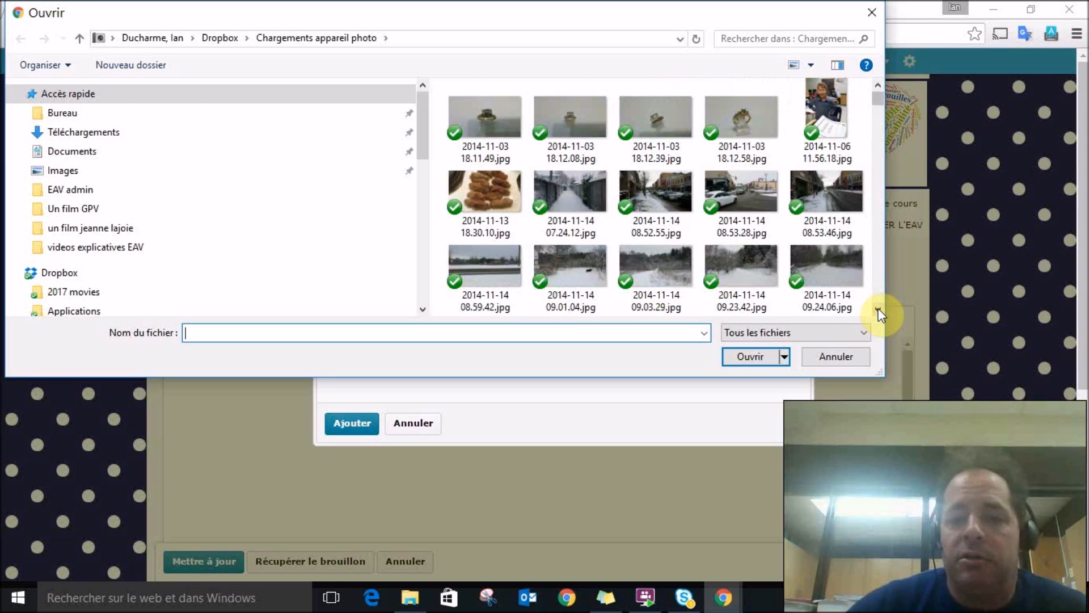
left_click(878, 310)
left_click(879, 309)
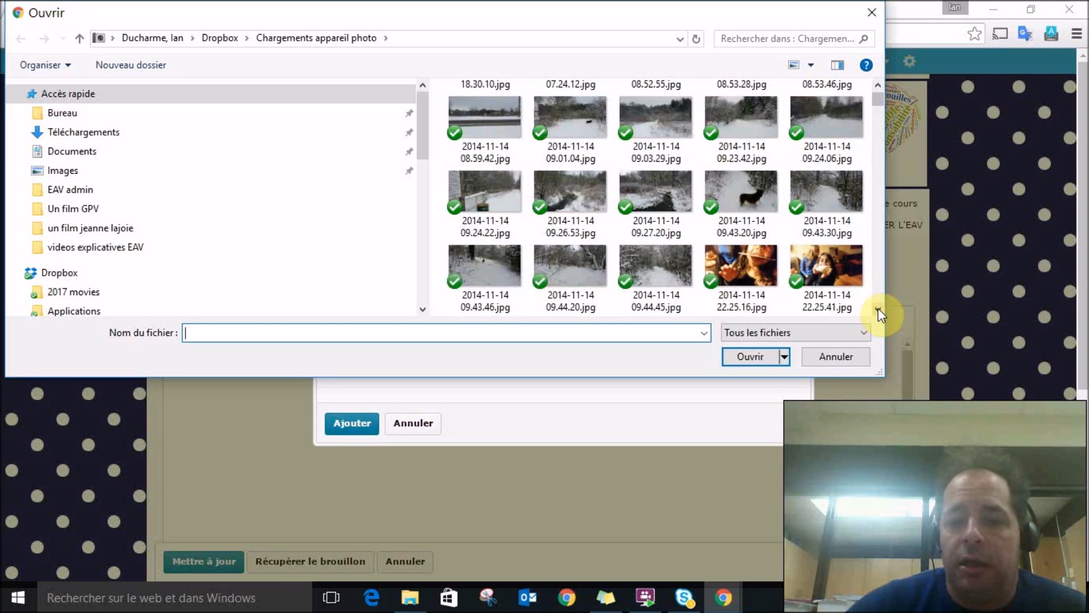
left_click(878, 309)
left_click(878, 309)
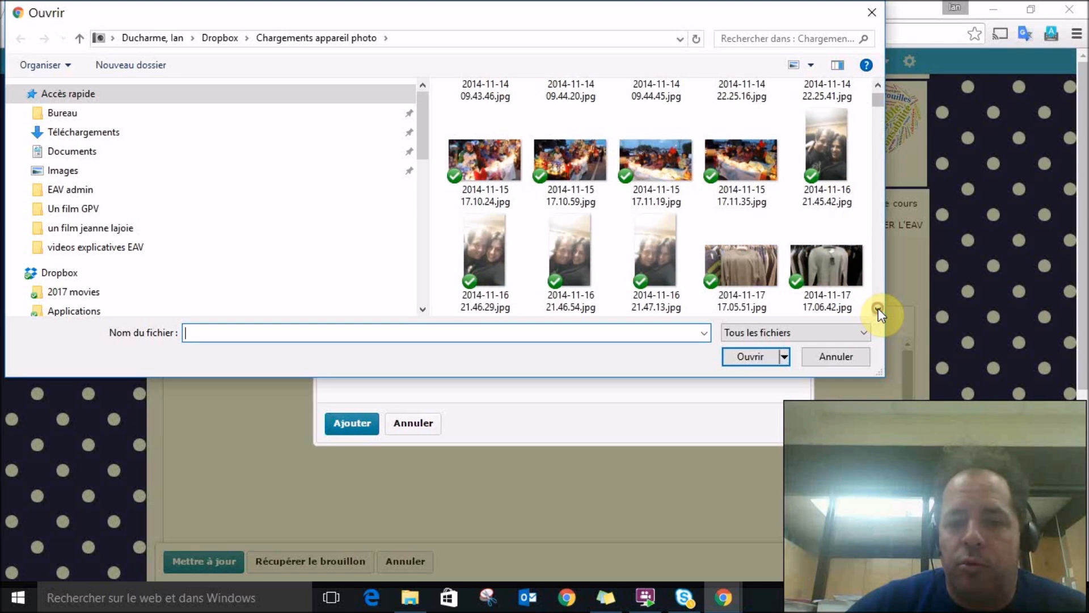
left_click(878, 309)
left_click(878, 309)
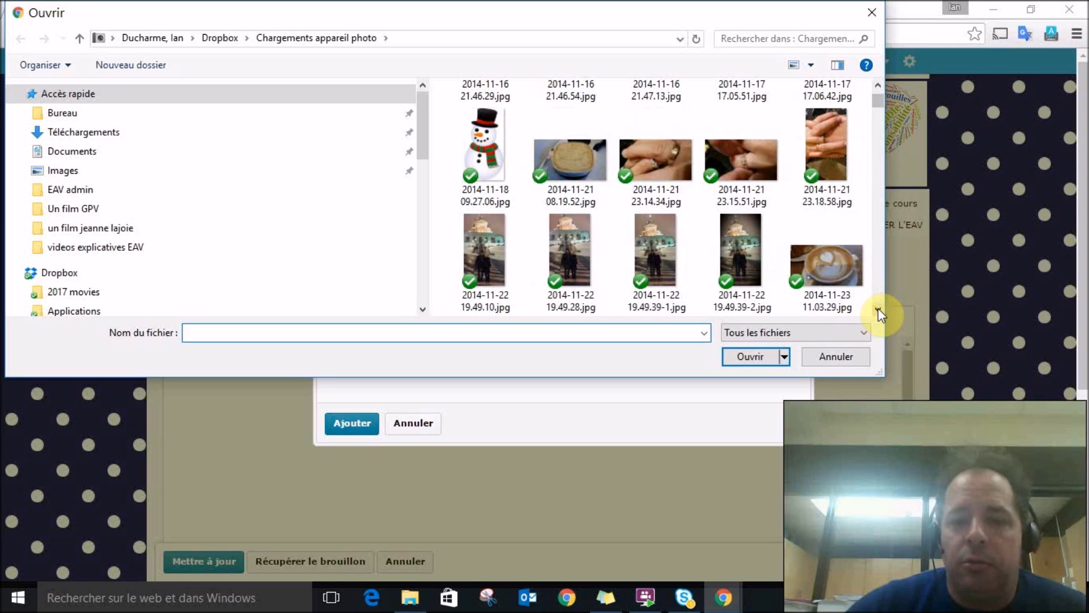
left_click(575, 159)
left_click(781, 353)
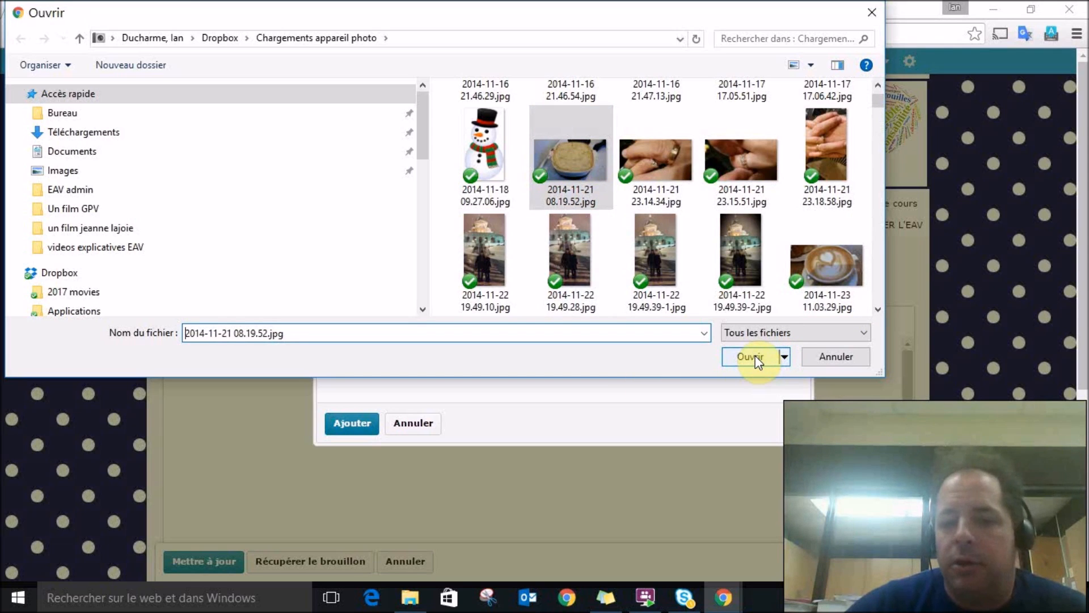
left_click(755, 355)
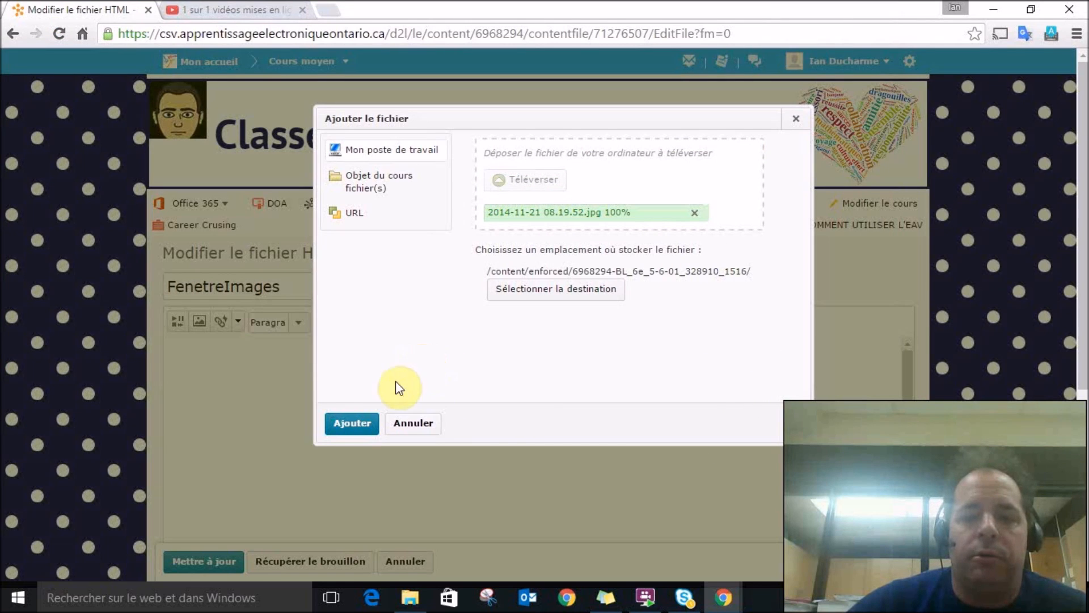
Insert the uploaded 2014-11-21 08.19.52.jpg into the page, marking it as a decorative image
left_click(353, 424)
left_click(434, 235)
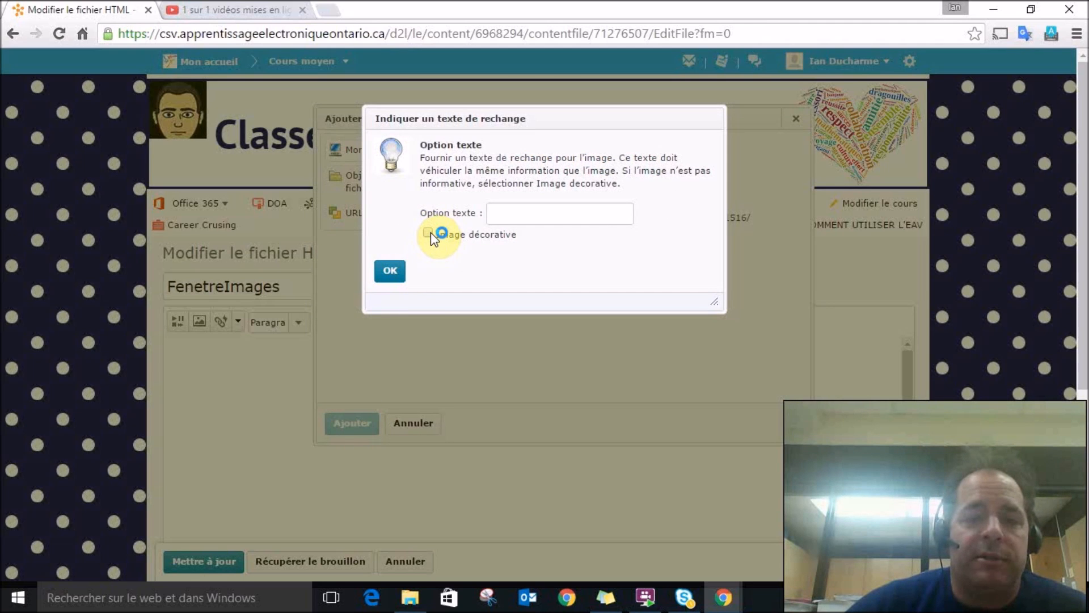
left_click(388, 271)
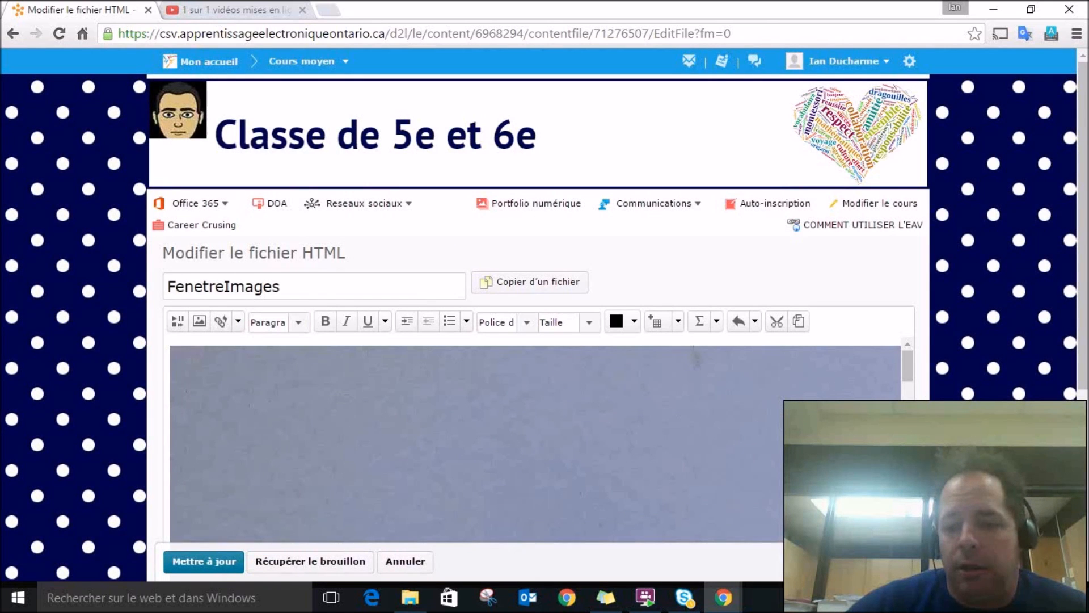
Start adding a second image to the page and upload 2014-11-23 11.03.29.jpg from the same photo folder
mouse_move(907, 363)
left_mouse_down()
mouse_move(908, 421)
mouse_move(904, 363)
left_mouse_up()
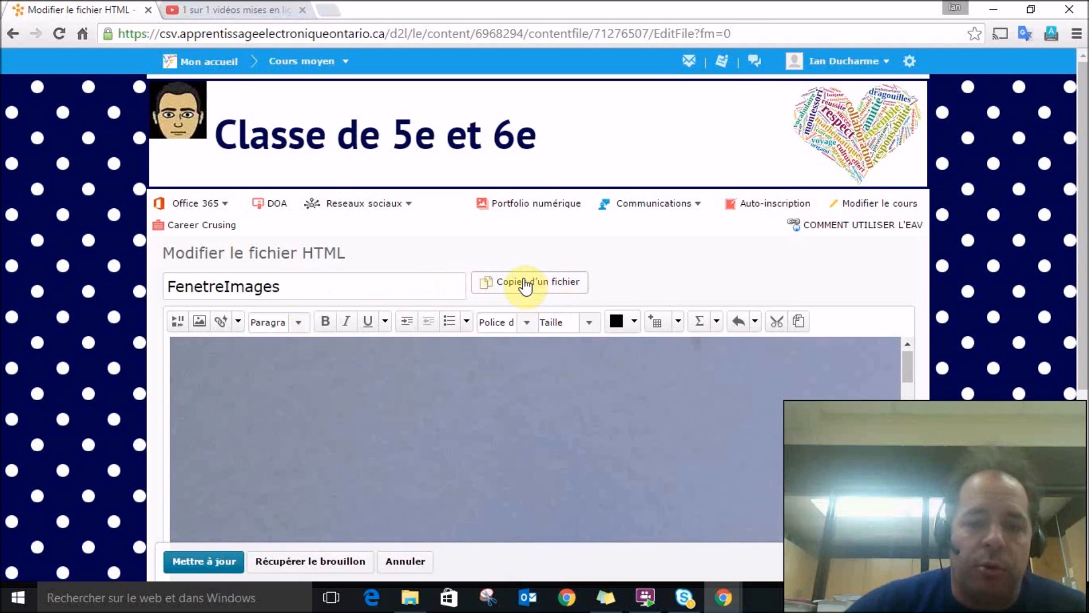
left_click(199, 322)
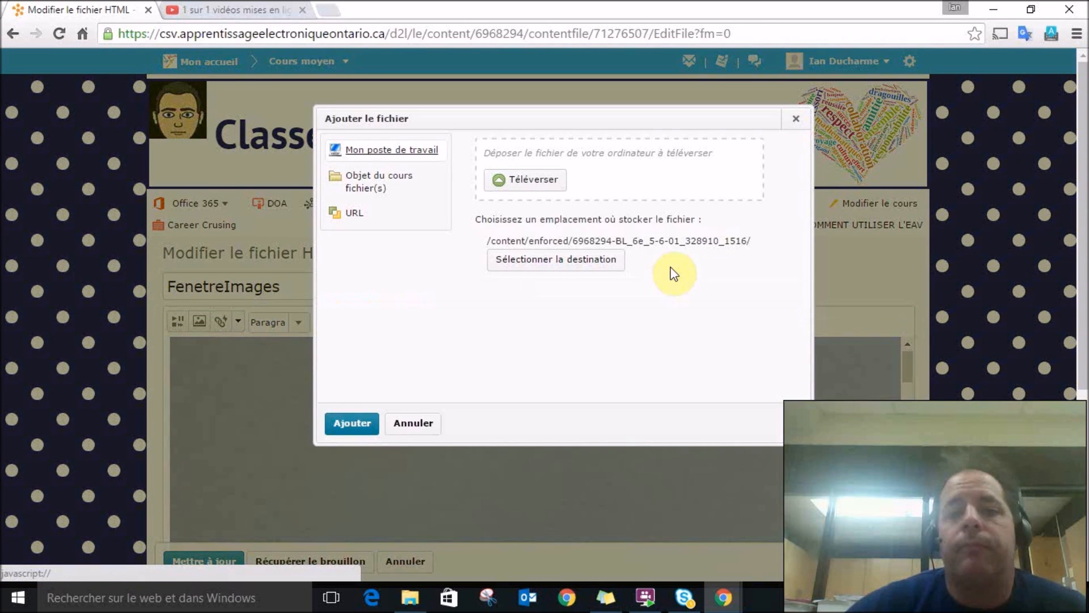
left_click(543, 183)
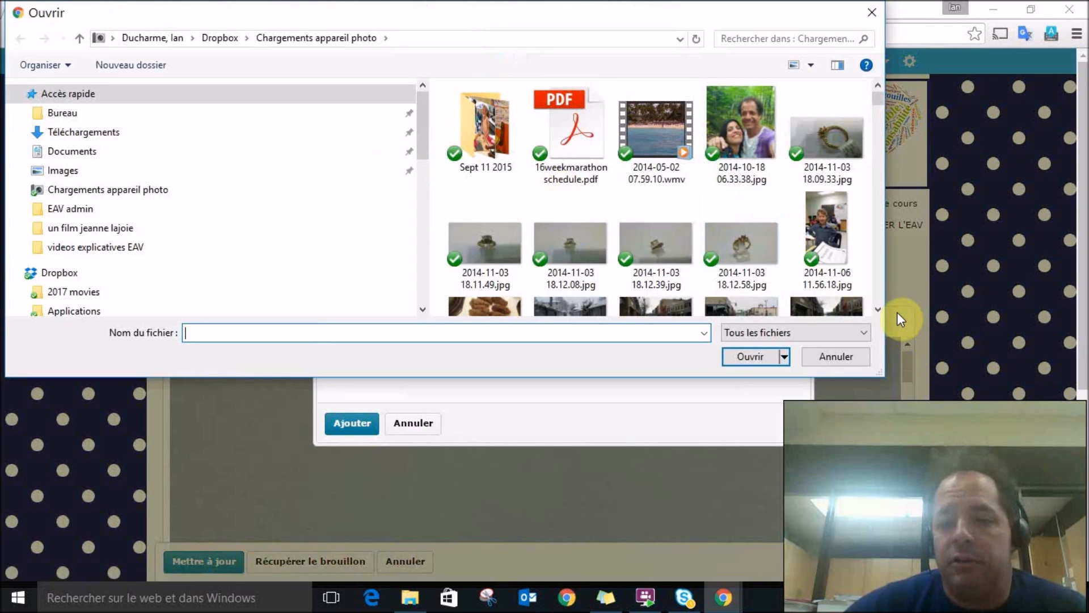
left_click(878, 311)
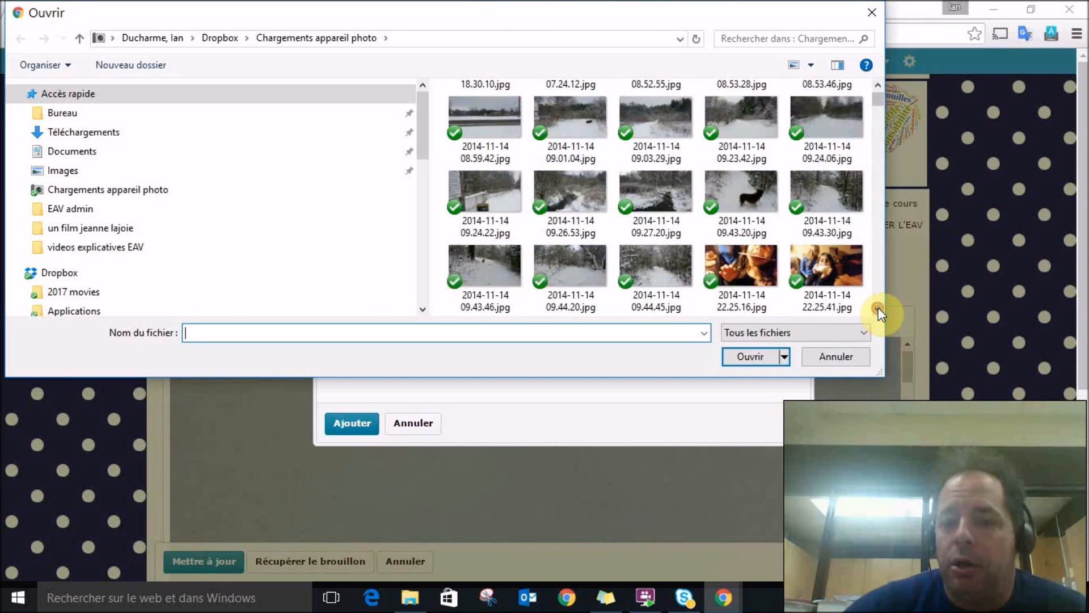
left_click_drag(878, 311, 878, 312)
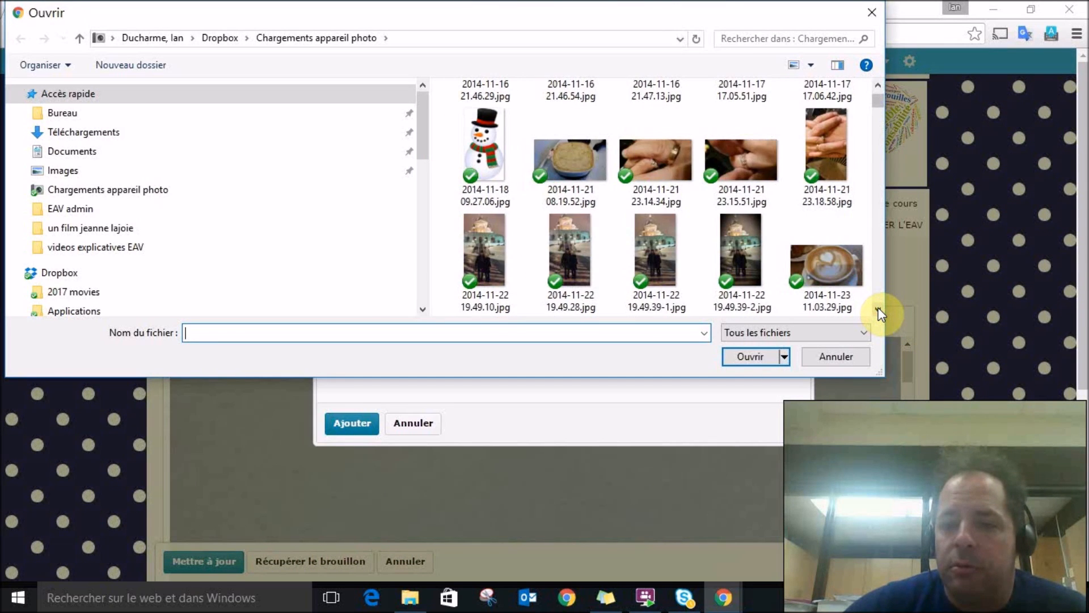
left_click(835, 266)
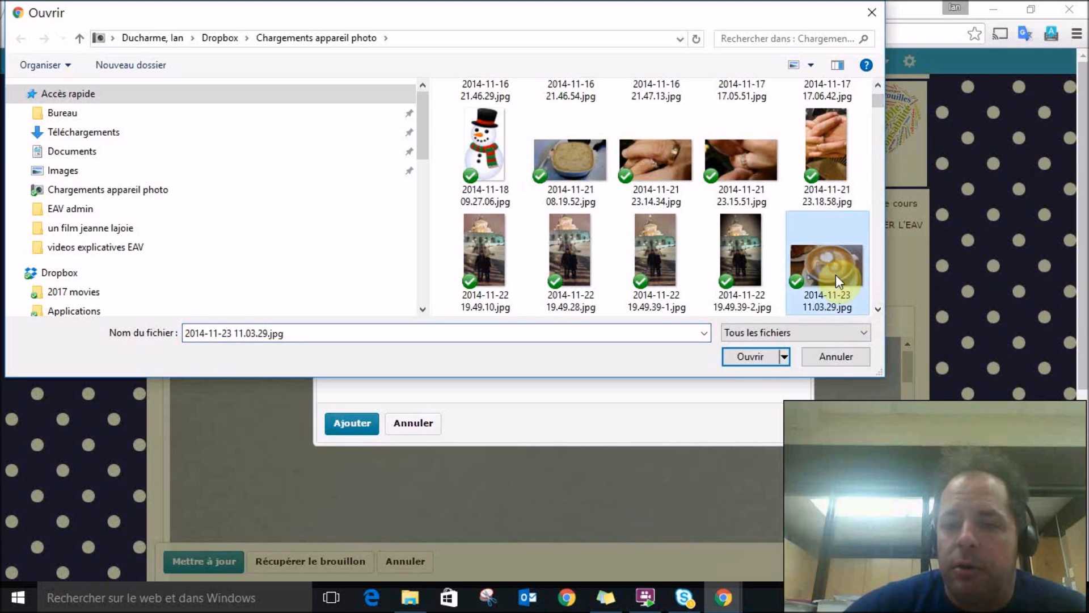
left_click(748, 363)
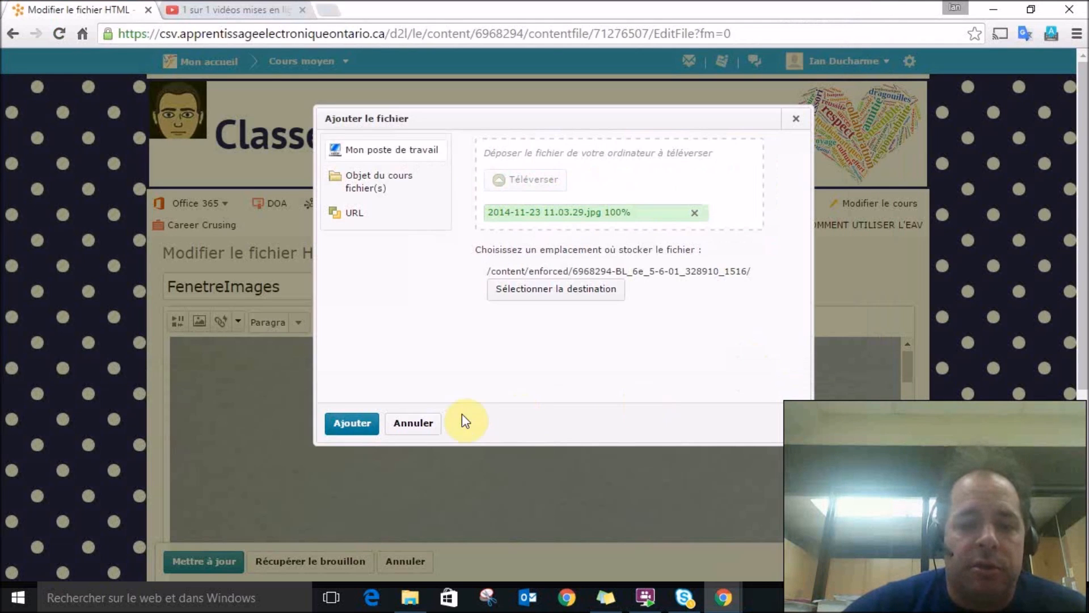
Insert 2014-11-23 11.03.29.jpg as a decorative image and save the updated FenetreImages page
left_click(351, 423)
left_click(428, 233)
left_click(392, 273)
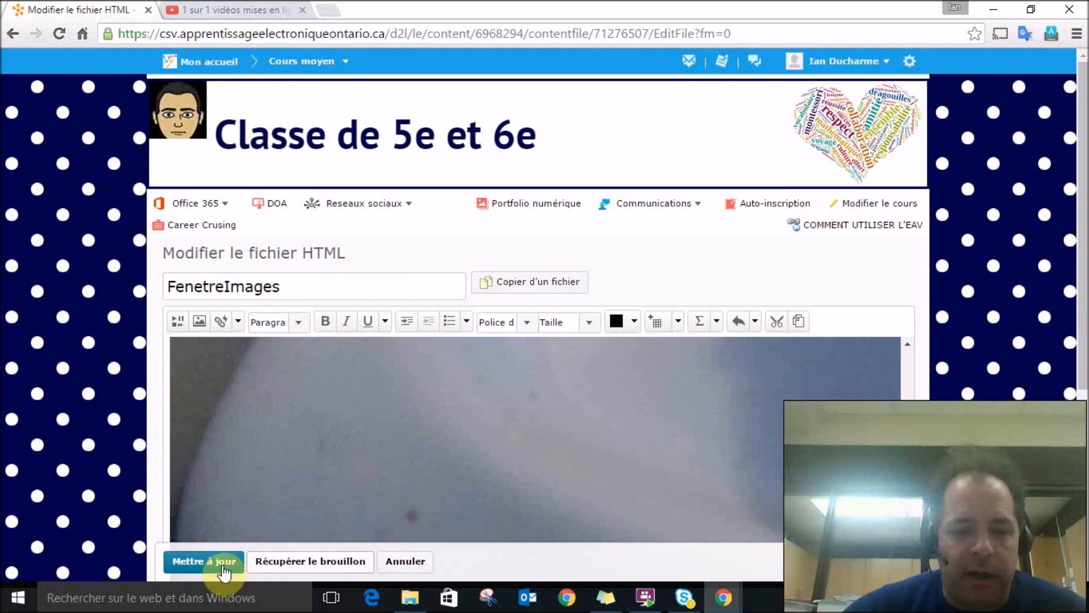
left_click(206, 564)
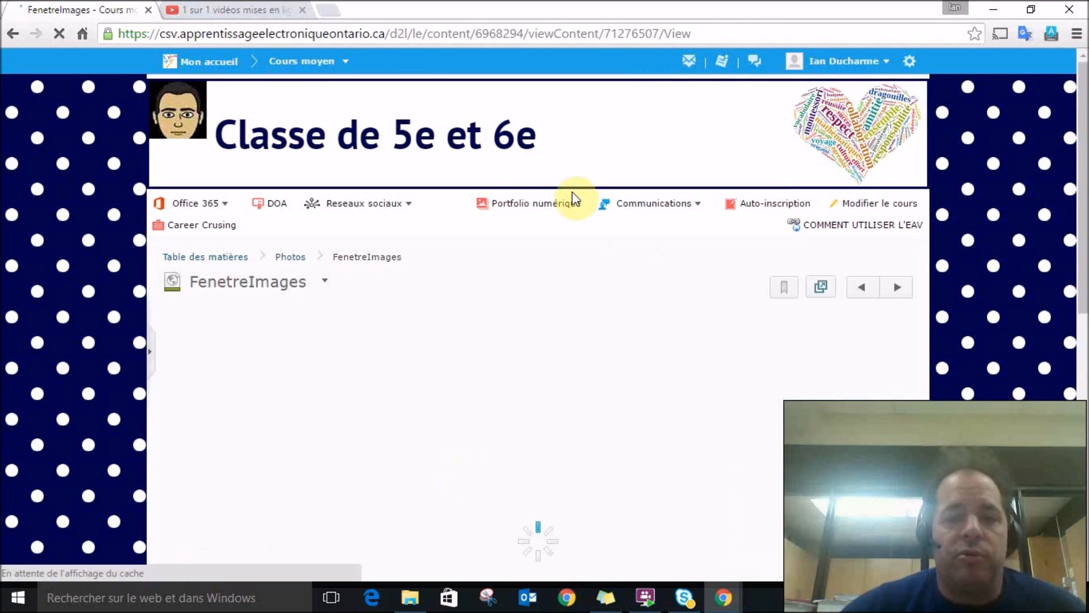
Return to the Cours moyen home page and check the slideshow in the Les photos widget
left_click(308, 61)
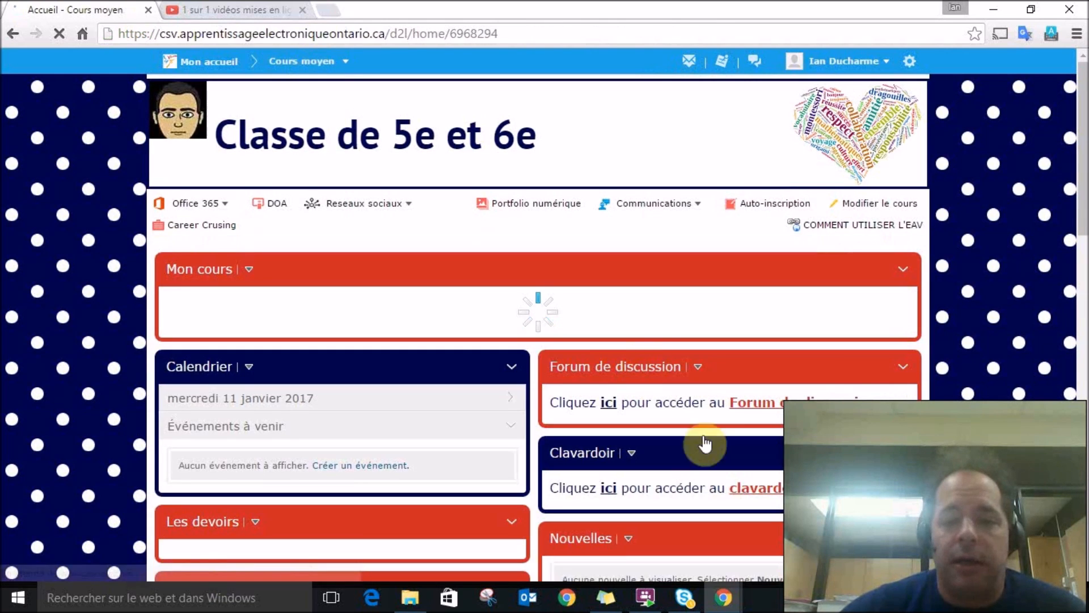
scroll(539, 312, "down", 3)
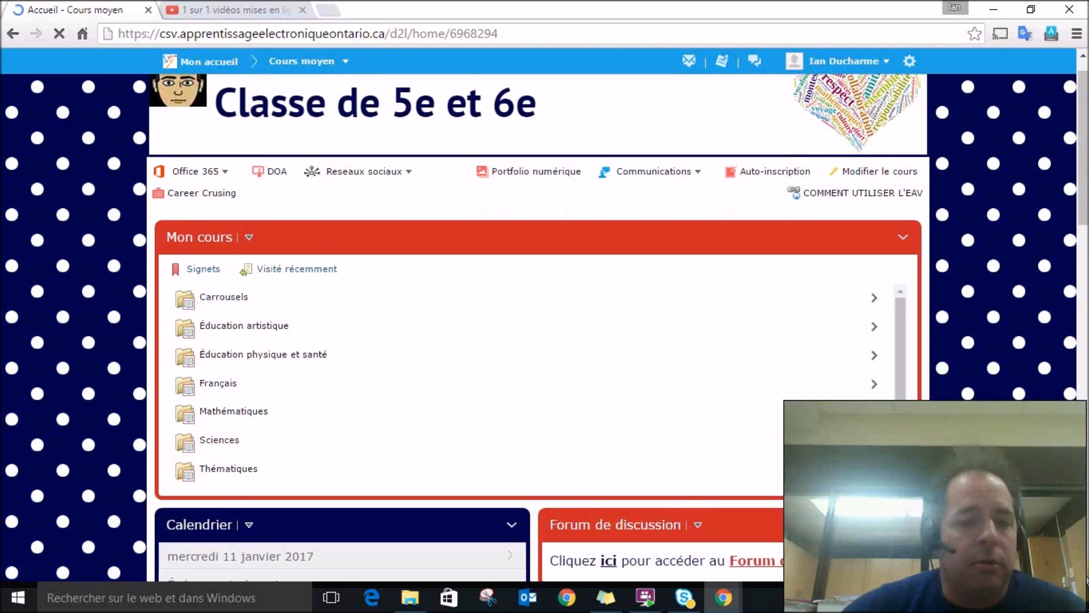
scroll(539, 312, "down", 6)
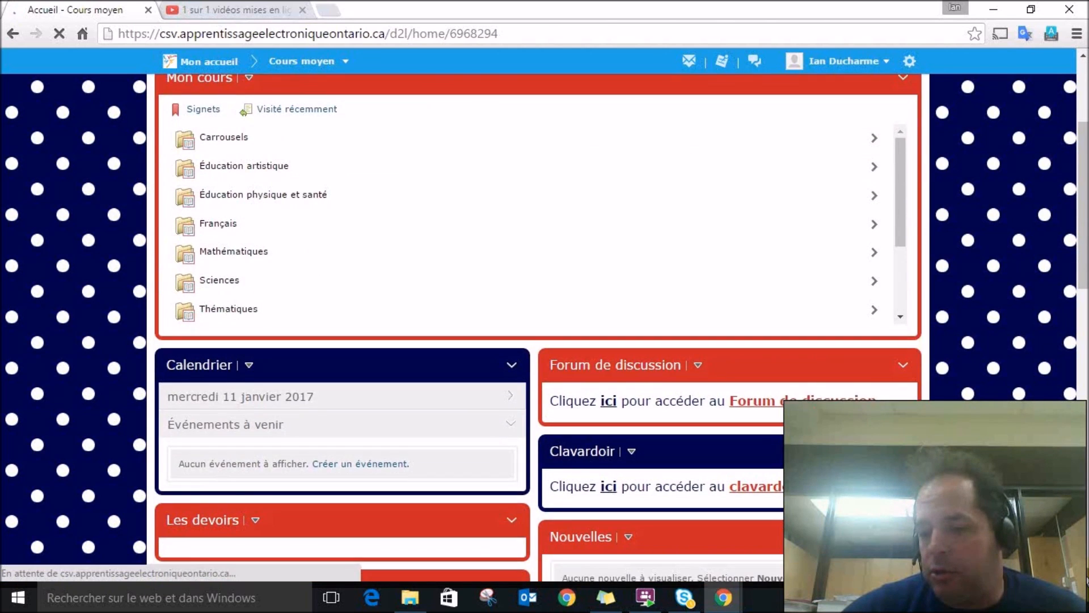
scroll(270, 328, "down", 1)
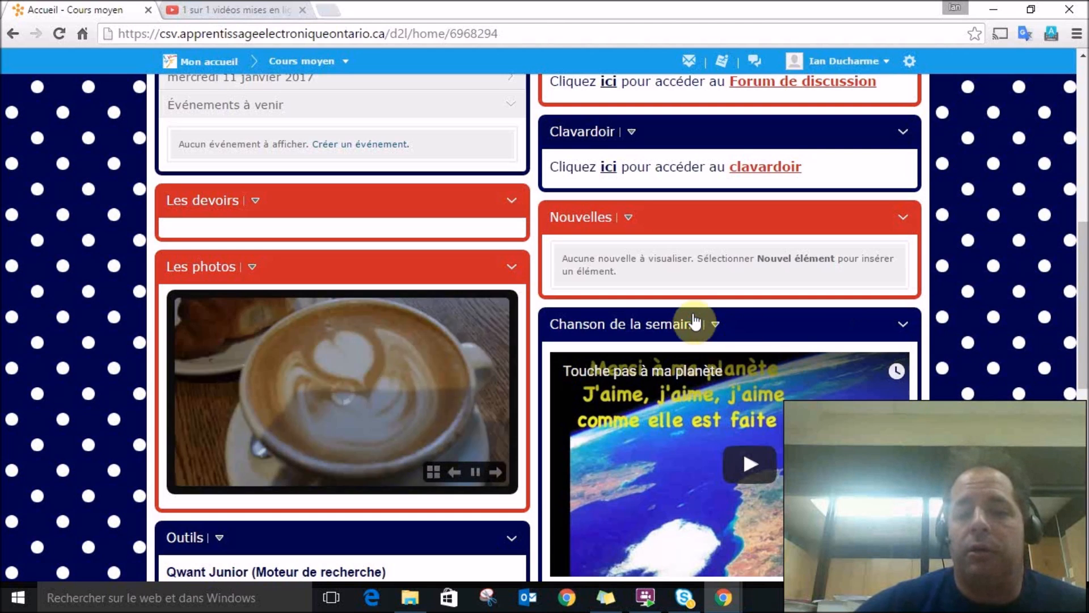
Open the Chanson de la semaine widget for modification and display its content editor with the embedded video
left_click(715, 325)
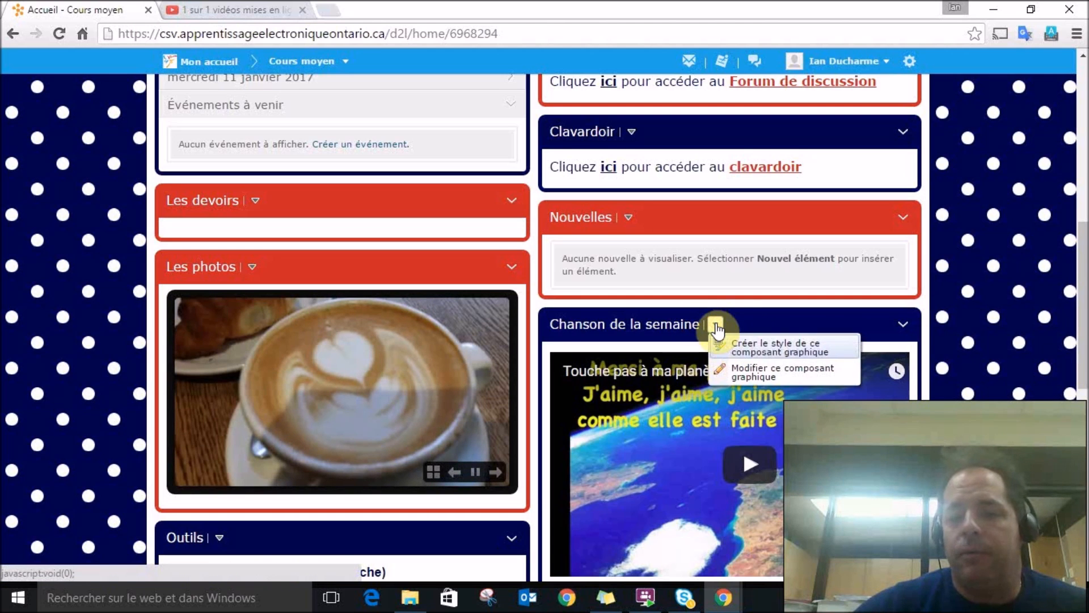
left_click(763, 374)
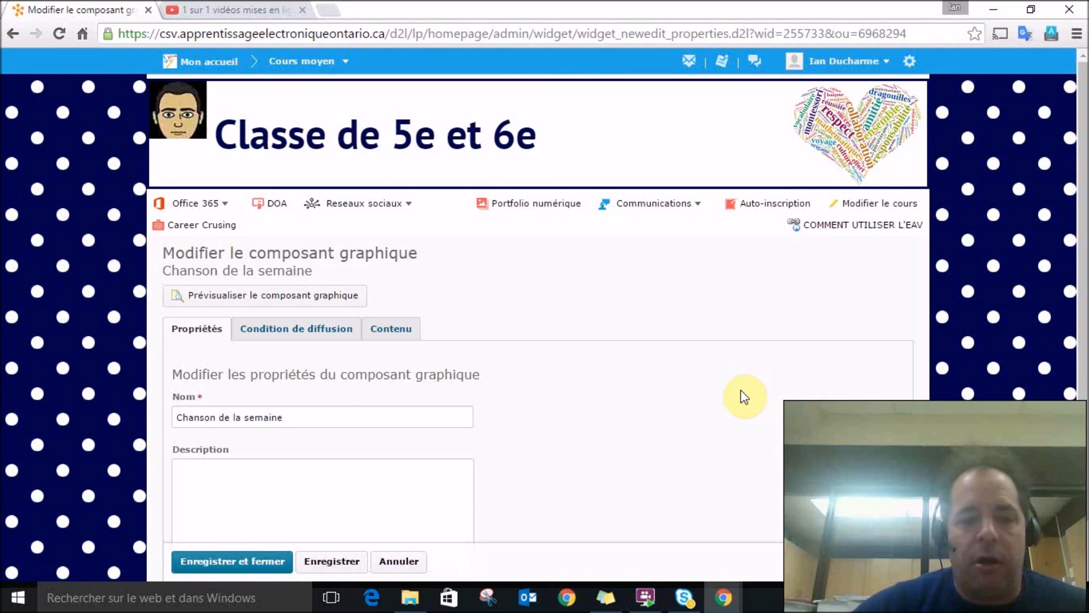
scroll(745, 397, "down", 1)
left_click(390, 274)
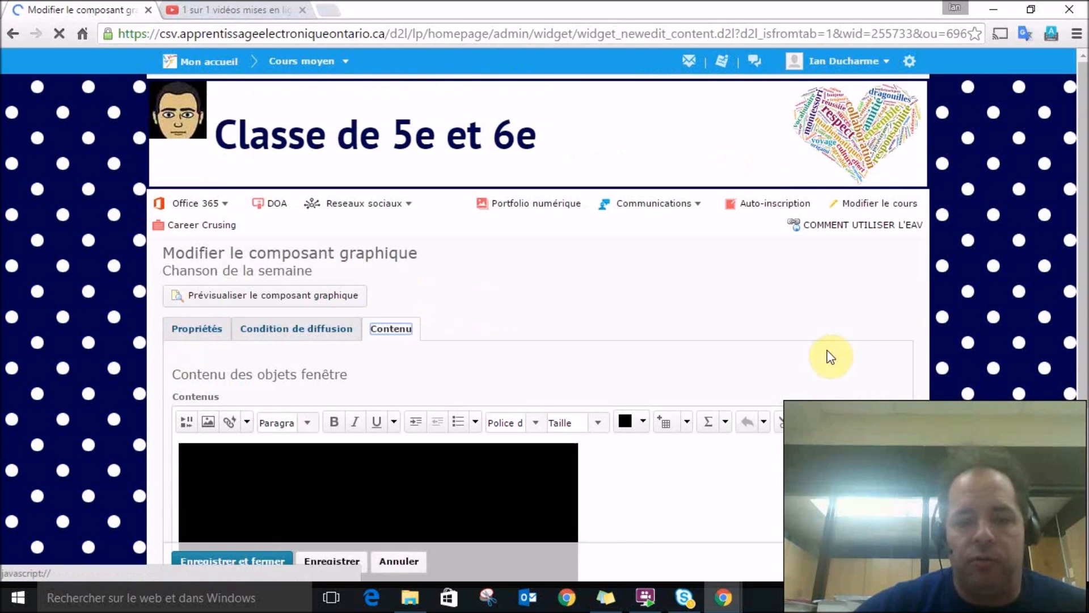
scroll(829, 351, "down", 4)
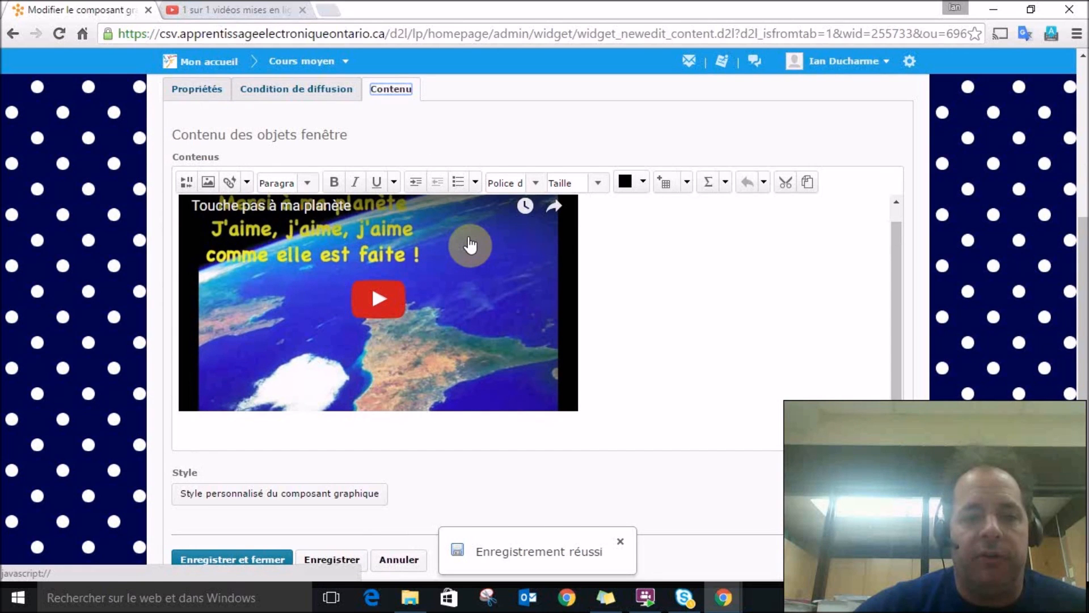
left_click(229, 183)
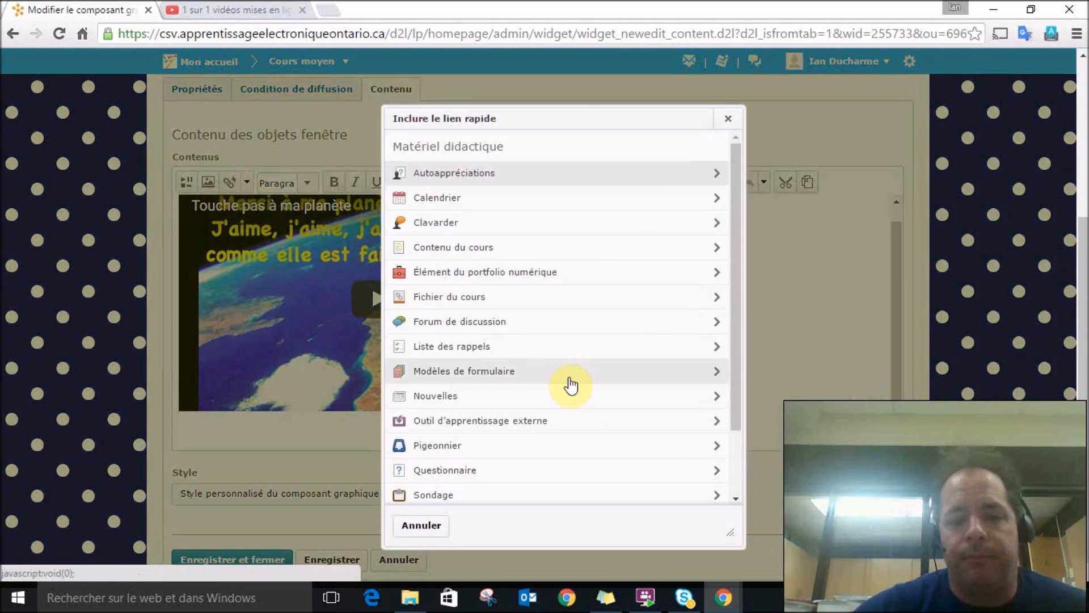
left_click(736, 499)
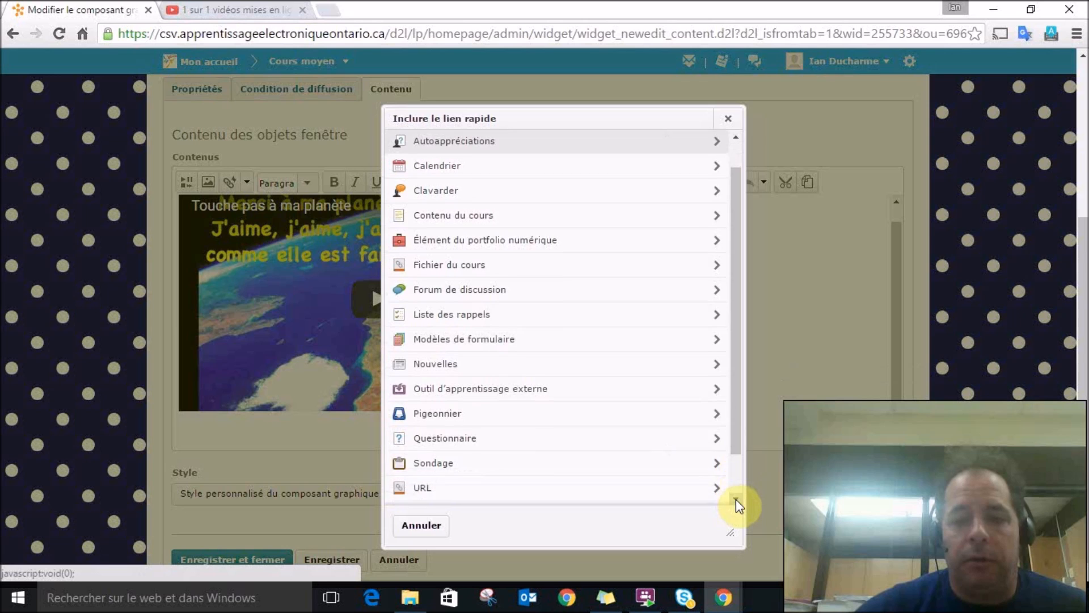
left_click(736, 499)
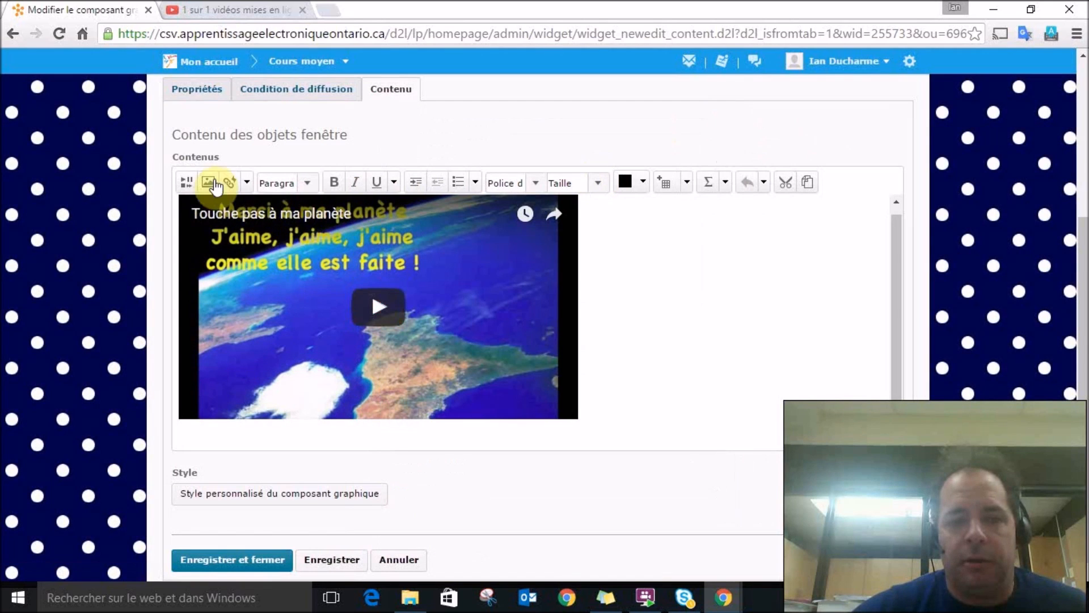
left_click(186, 182)
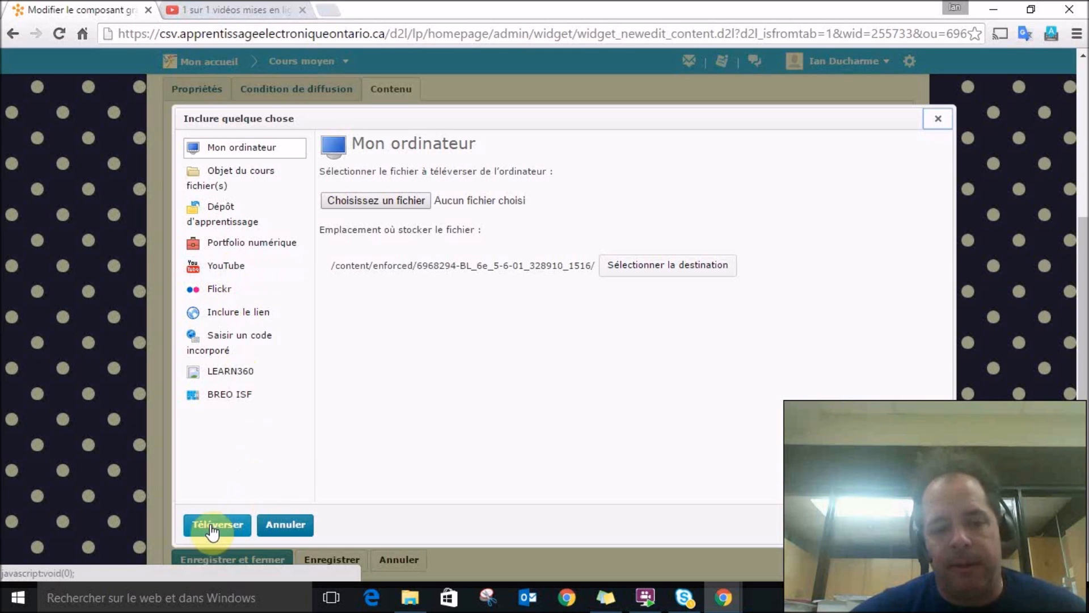
left_click(289, 525)
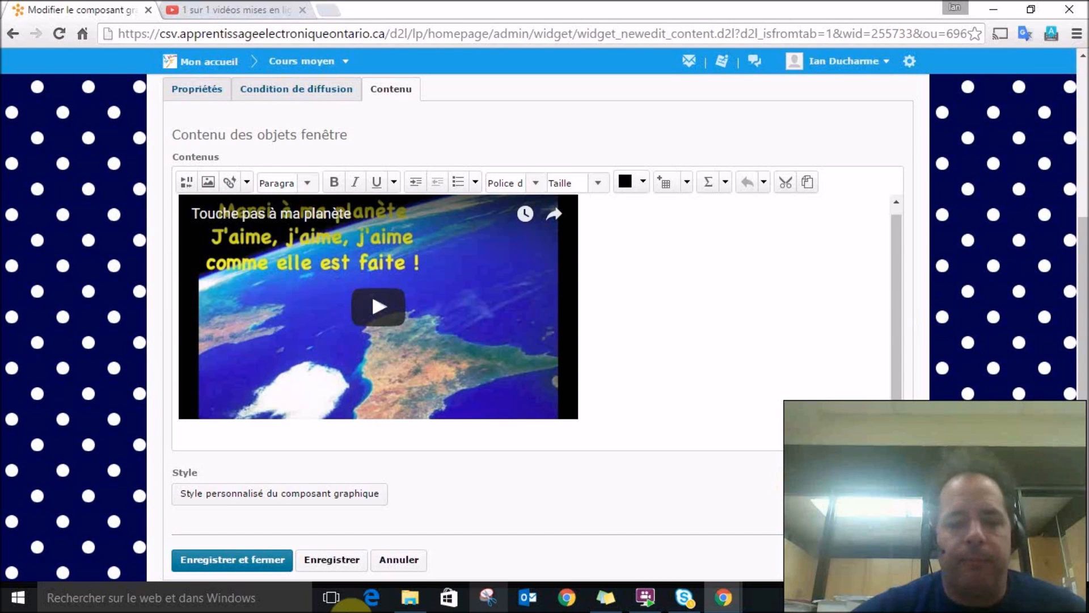
left_click(649, 603)
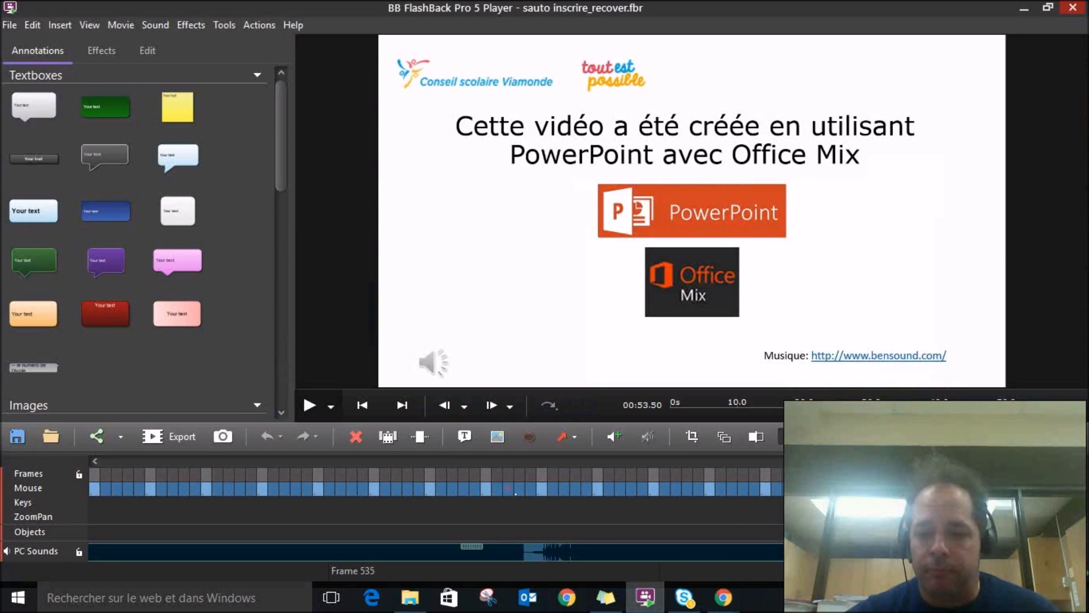